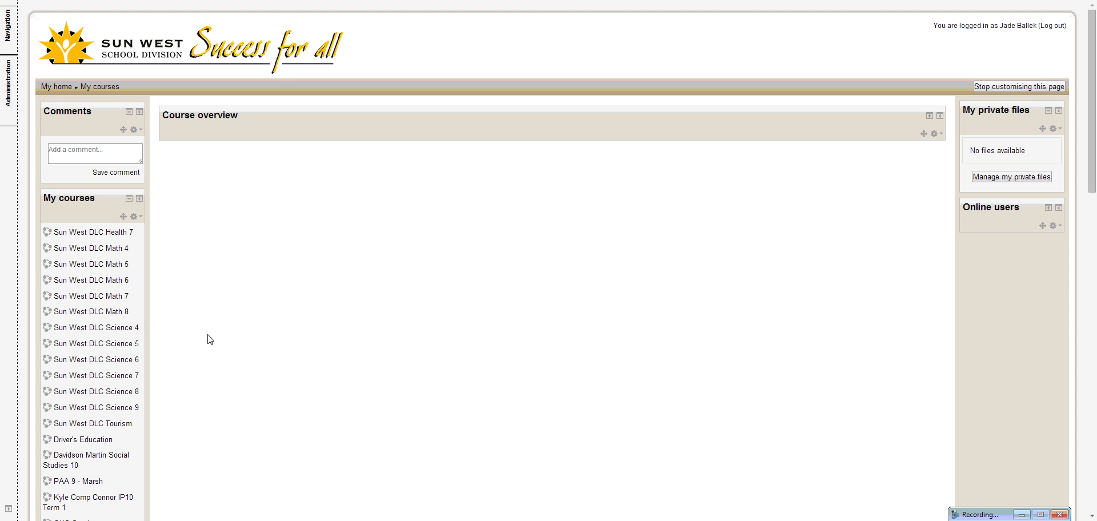
Open the Curriculum Renewal course from the list of enrolled courses
{"action": "scroll", "coordinate": [218, 393], "scroll_direction": "down", "scroll_amount": 4}
{"action": "scroll", "coordinate": [218, 393], "scroll_direction": "down", "scroll_amount": 5}
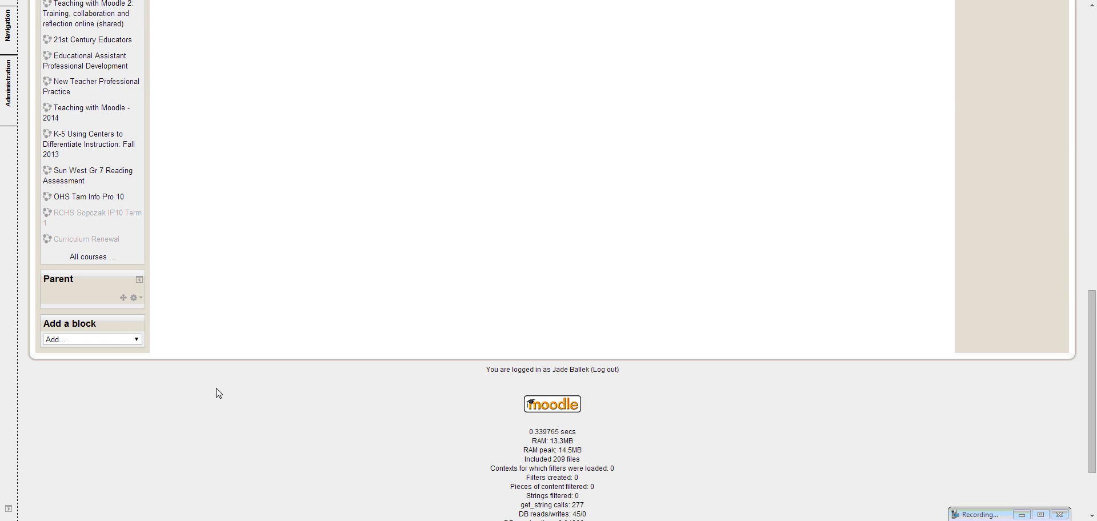
{"action": "left_click", "coordinate": [90, 241]}
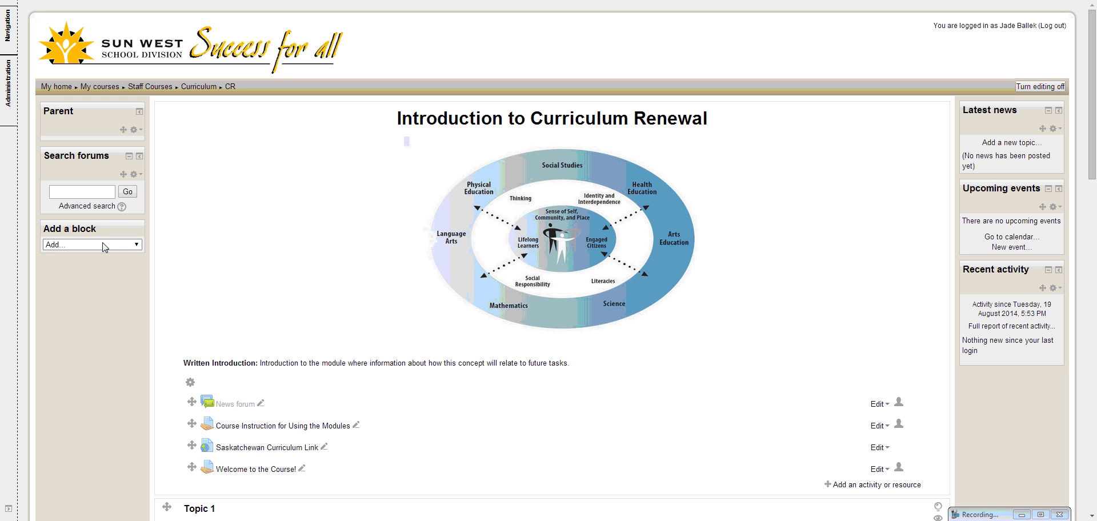
Look over the course page's topics and open the course settings for editing
{"action": "scroll", "coordinate": [321, 280], "scroll_direction": "down", "scroll_amount": 1}
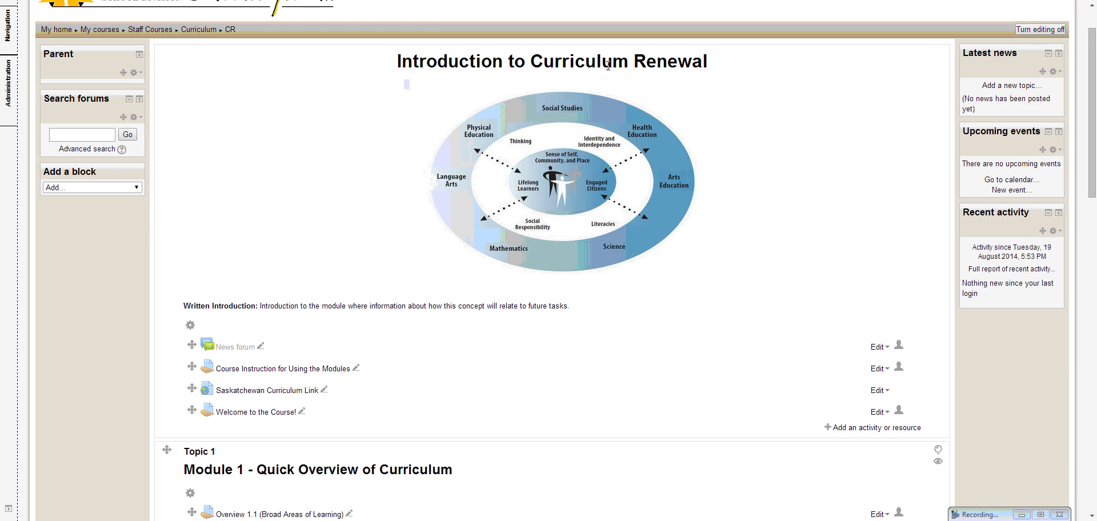
{"action": "scroll", "coordinate": [215, 125], "scroll_direction": "down", "scroll_amount": 1}
{"action": "scroll", "coordinate": [216, 124], "scroll_direction": "up", "scroll_amount": 1}
{"action": "scroll", "coordinate": [174, 103], "scroll_direction": "down", "scroll_amount": 4}
{"action": "scroll", "coordinate": [175, 106], "scroll_direction": "down", "scroll_amount": 2}
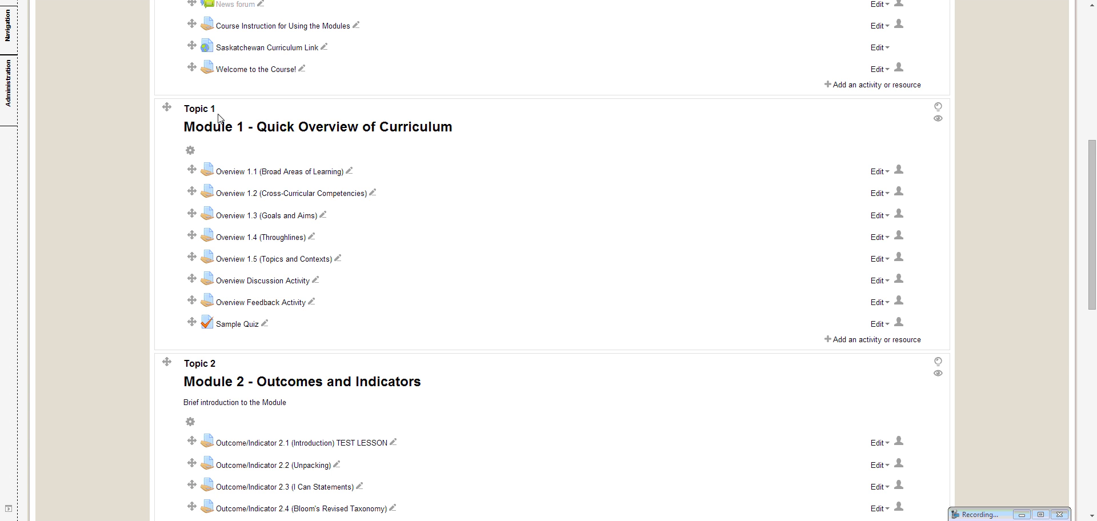
{"action": "scroll", "coordinate": [221, 118], "scroll_direction": "up", "scroll_amount": 7}
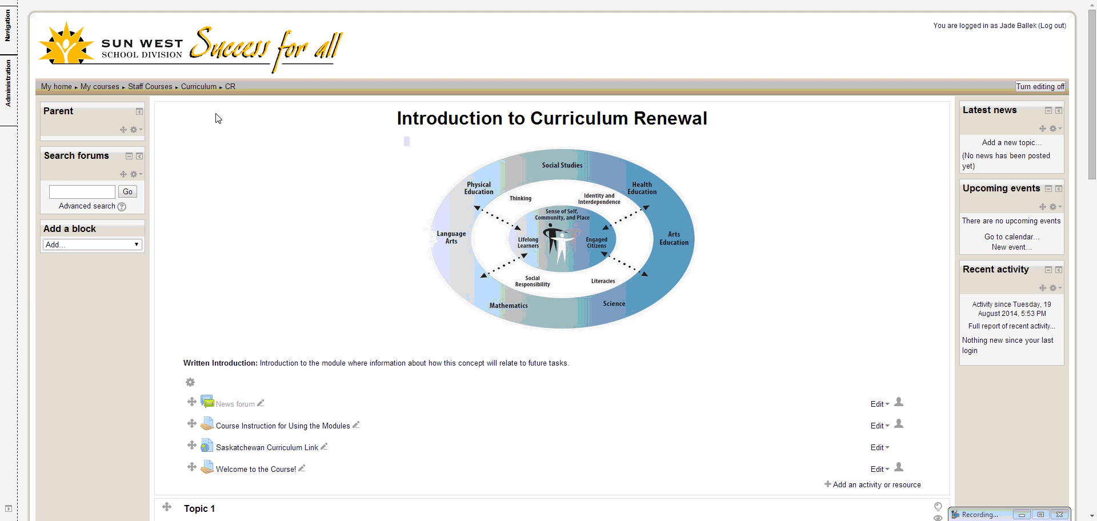
{"action": "mouse_move", "coordinate": [9, 91]}
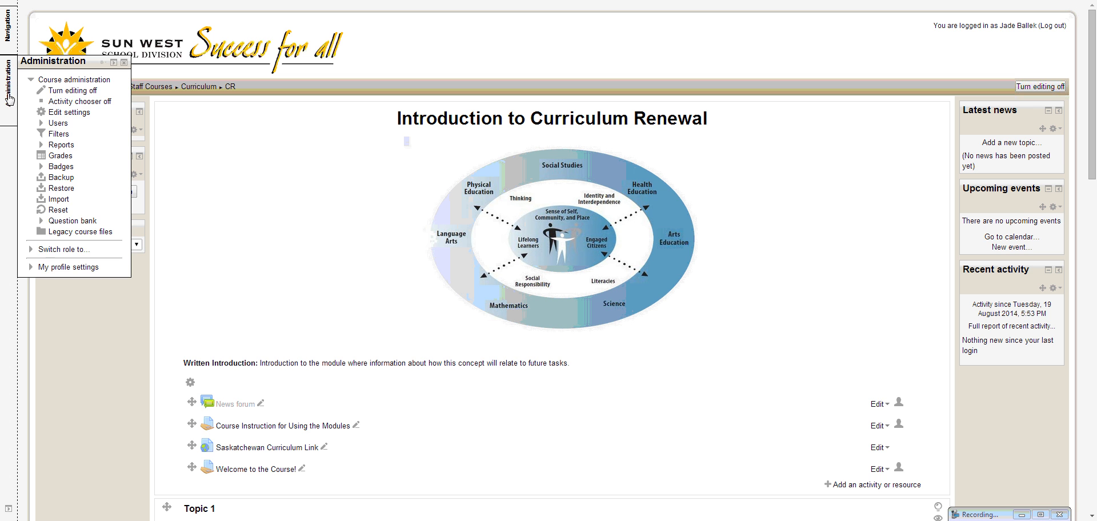
{"action": "left_click", "coordinate": [57, 116]}
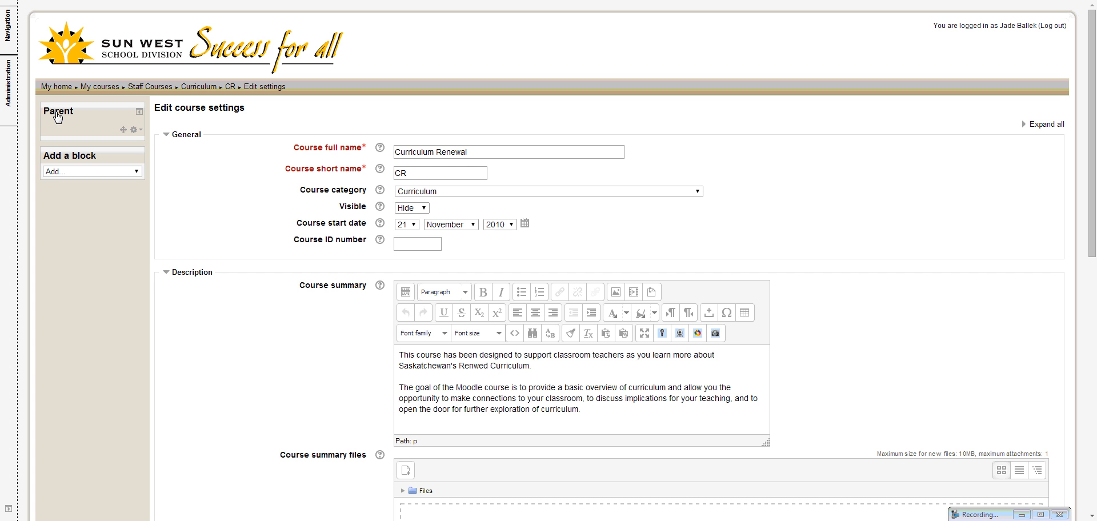
Try prefixing the course full name with "School Name Last Name Course Name"
{"action": "left_click_drag", "start_coordinate": [478, 152], "coordinate": [395, 151]}
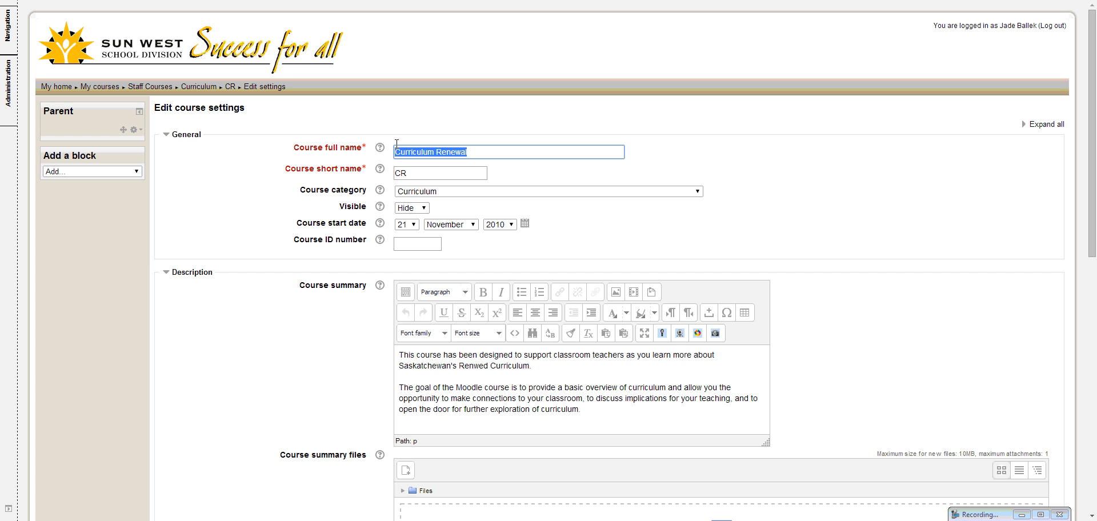
{"action": "left_click", "coordinate": [523, 153]}
{"action": "type", "text": "School Name"}
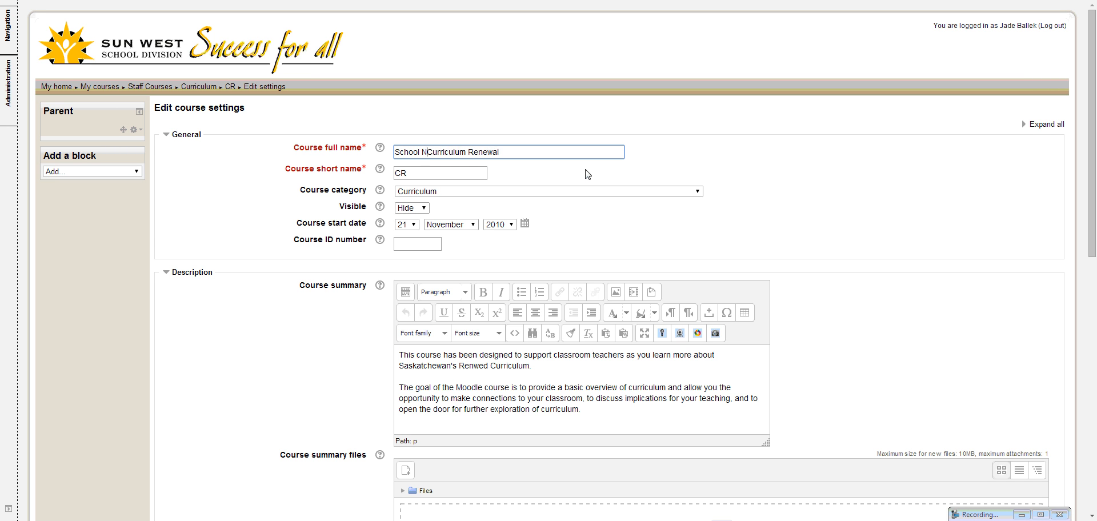
{"action": "type", "text": " Last Name "}
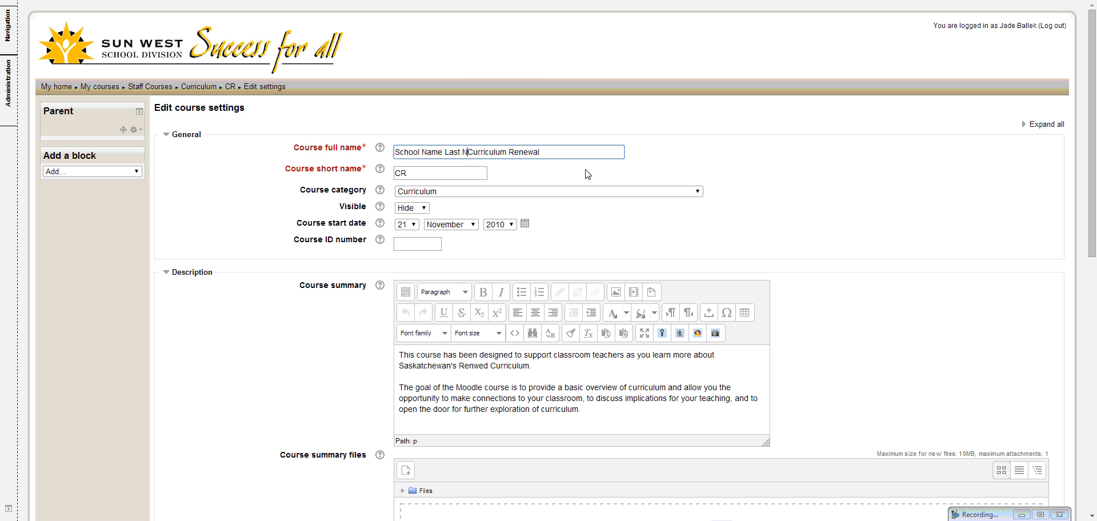
{"action": "type", "text": "Course "}
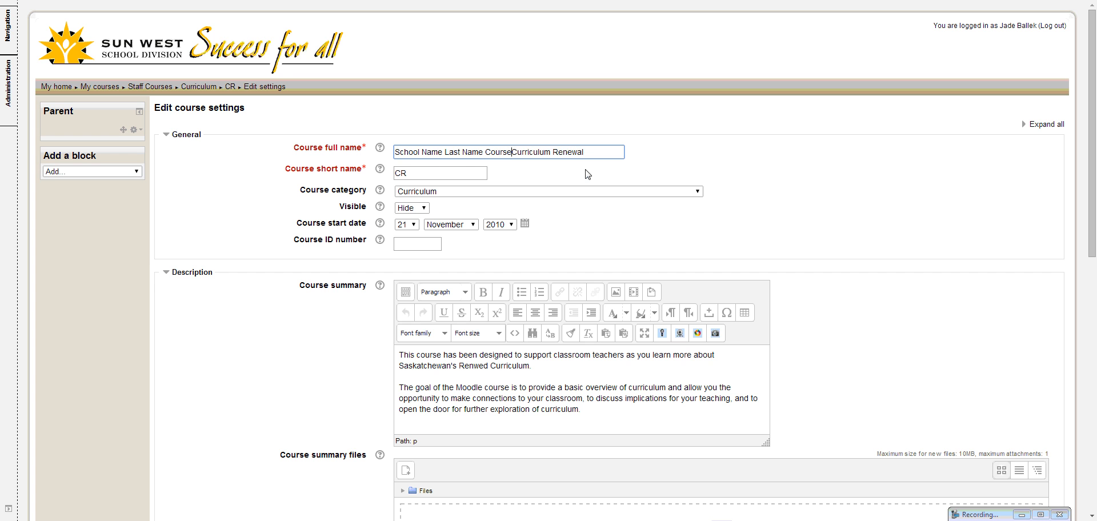
{"action": "type", "text": "Name"}
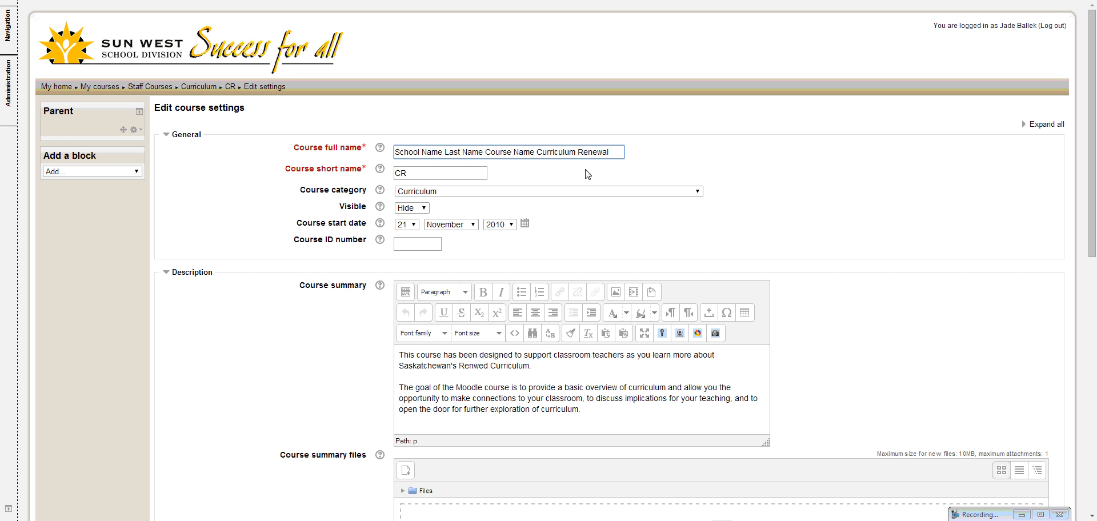
{"action": "key", "text": "BackSpace"}
{"action": "key", "text": "BackSpace"}
{"action": "key", "text": "BackSpace"}
{"action": "key", "text": "BackSpace"}
{"action": "key", "text": "BackSpace"}
{"action": "key", "text": "BackSpace"}
{"action": "key", "text": "BackSpace"}
{"action": "key", "text": "BackSpace"}
{"action": "key", "text": "BackSpace"}
{"action": "key", "text": "BackSpace"}
{"action": "key", "text": "BackSpace"}
{"action": "key", "text": "BackSpace"}
{"action": "key", "text": "BackSpace"}
{"action": "key", "text": "BackSpace"}
{"action": "key", "text": "BackSpace"}
{"action": "key", "text": "BackSpace"}
{"action": "key", "text": "BackSpace"}
{"action": "key", "text": "BackSpace"}
{"action": "key", "text": "BackSpace"}
{"action": "key", "text": "BackSpace"}
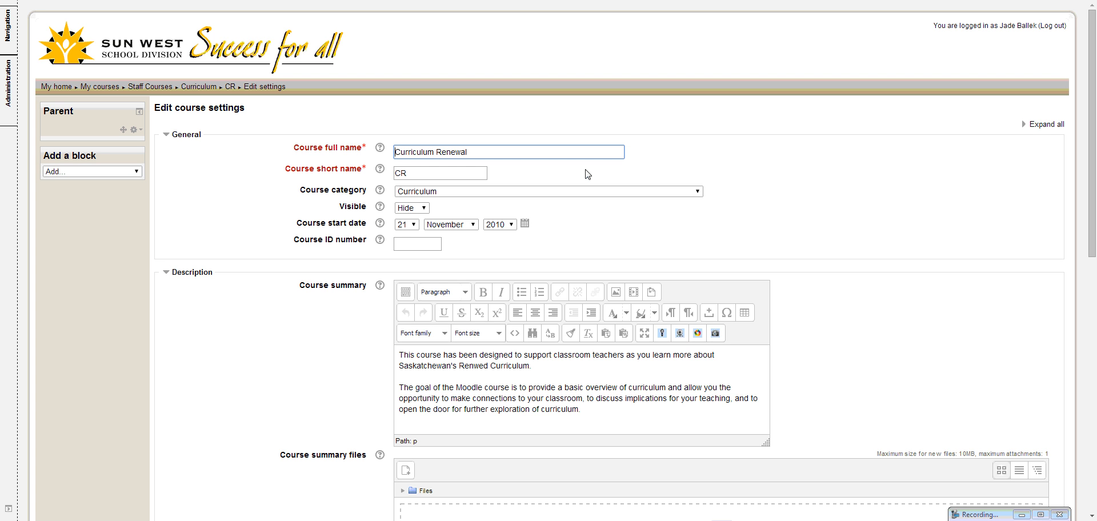
Check the course short name and review the available course categories
{"action": "left_click", "coordinate": [410, 171]}
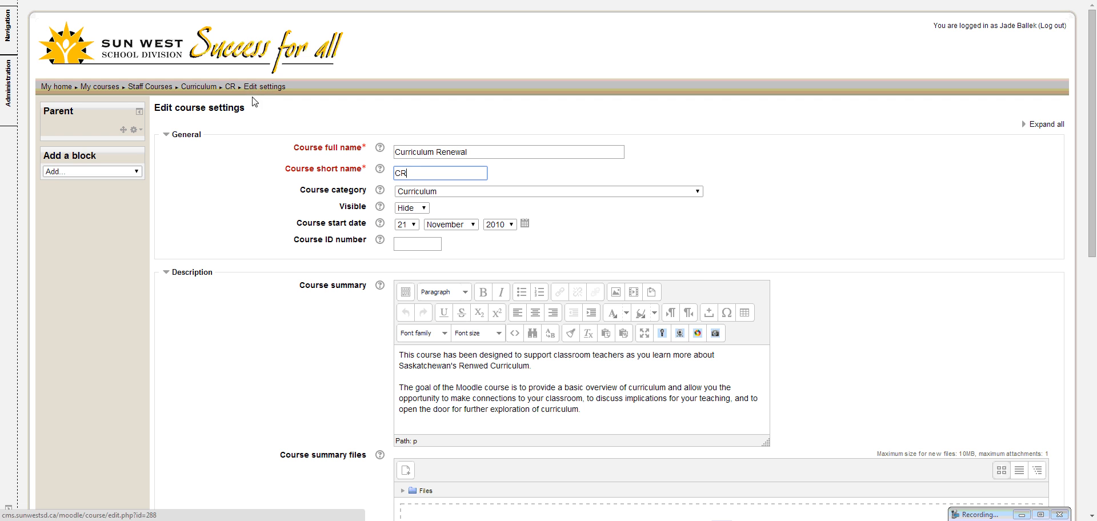
{"action": "left_click", "coordinate": [697, 191]}
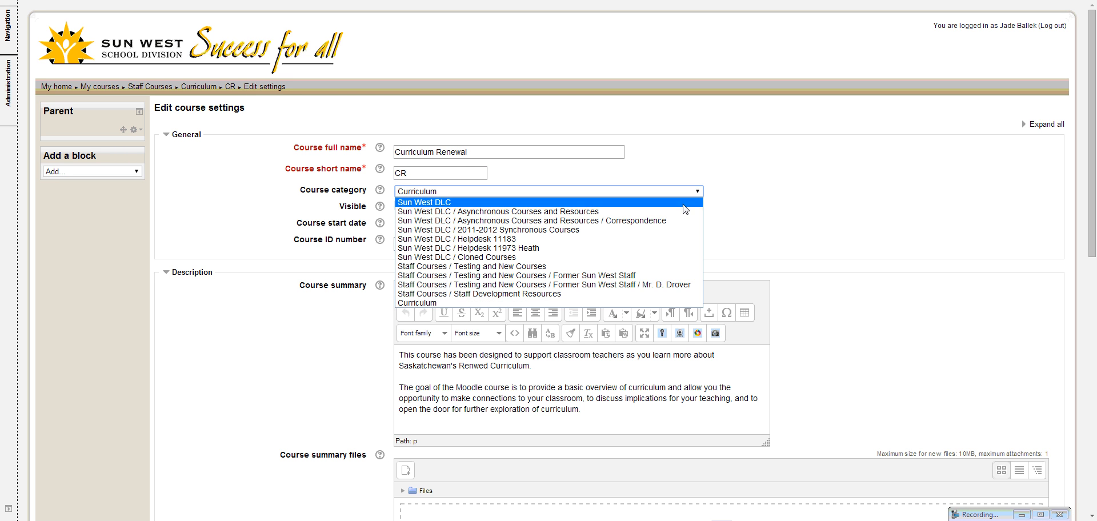
{"action": "left_click", "coordinate": [583, 191]}
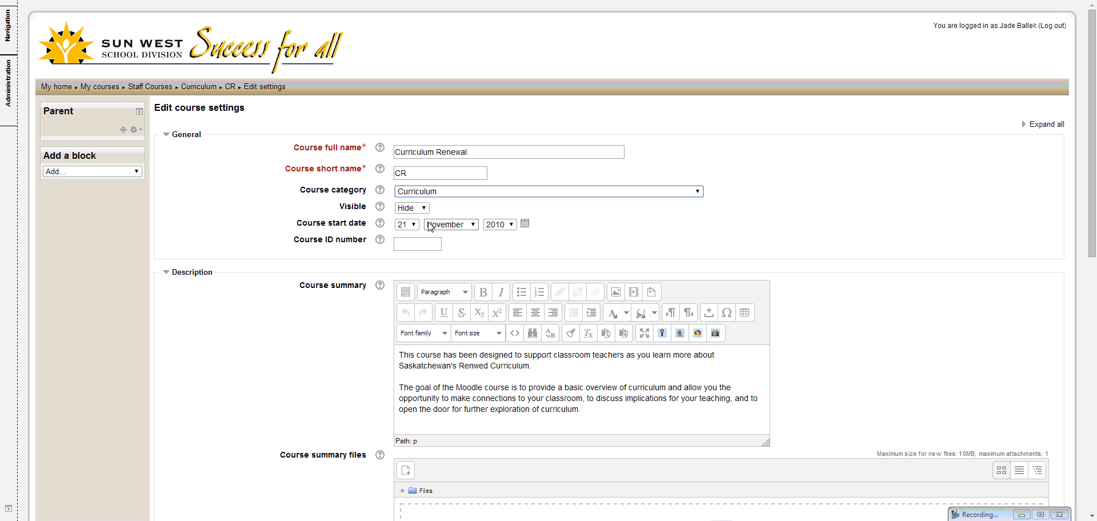
Expand the course format settings, choose Topics format and review the choices for the number of sections
{"action": "scroll", "coordinate": [443, 294], "scroll_direction": "down", "scroll_amount": 3}
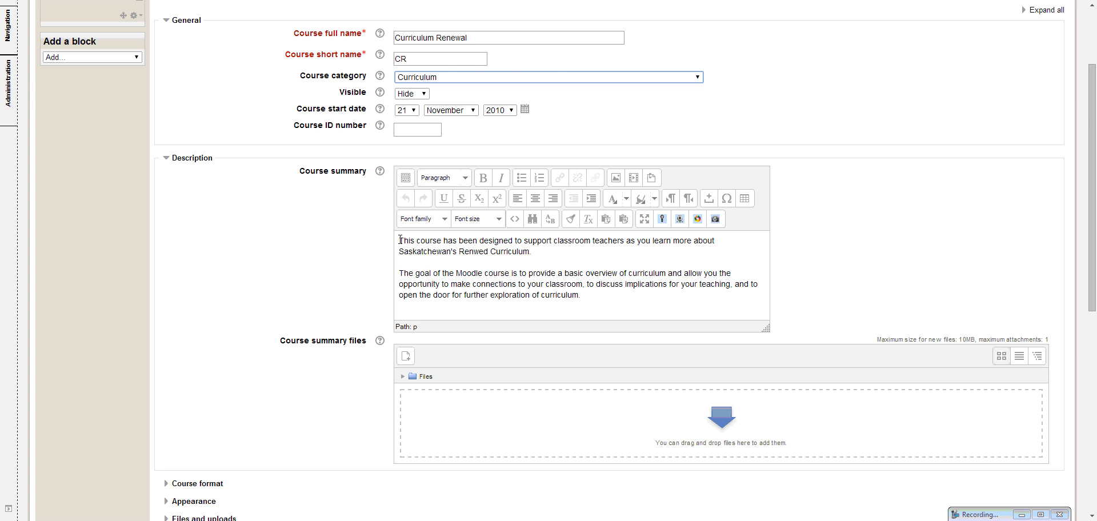
{"action": "scroll", "coordinate": [417, 257], "scroll_direction": "down", "scroll_amount": 2}
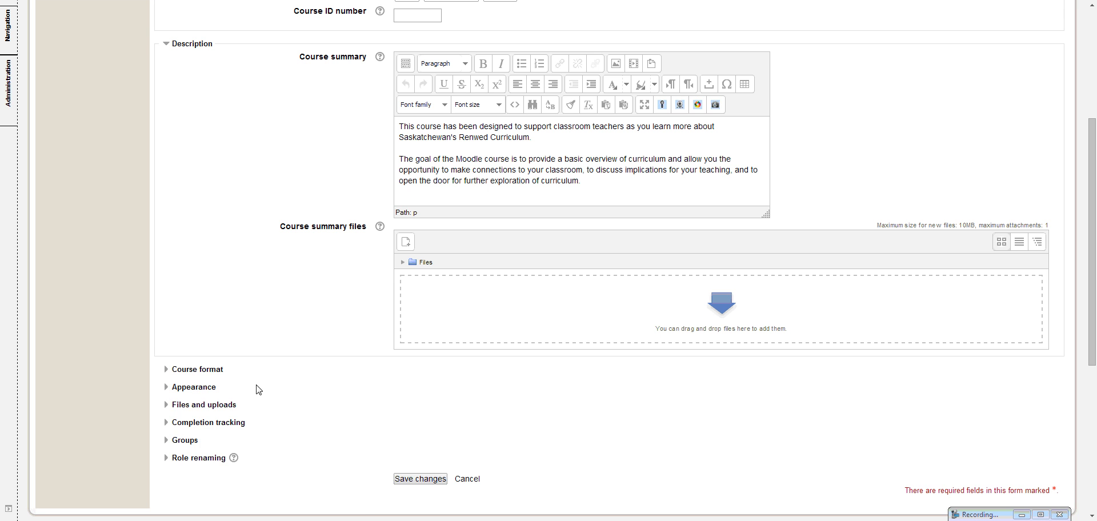
{"action": "left_click", "coordinate": [166, 371]}
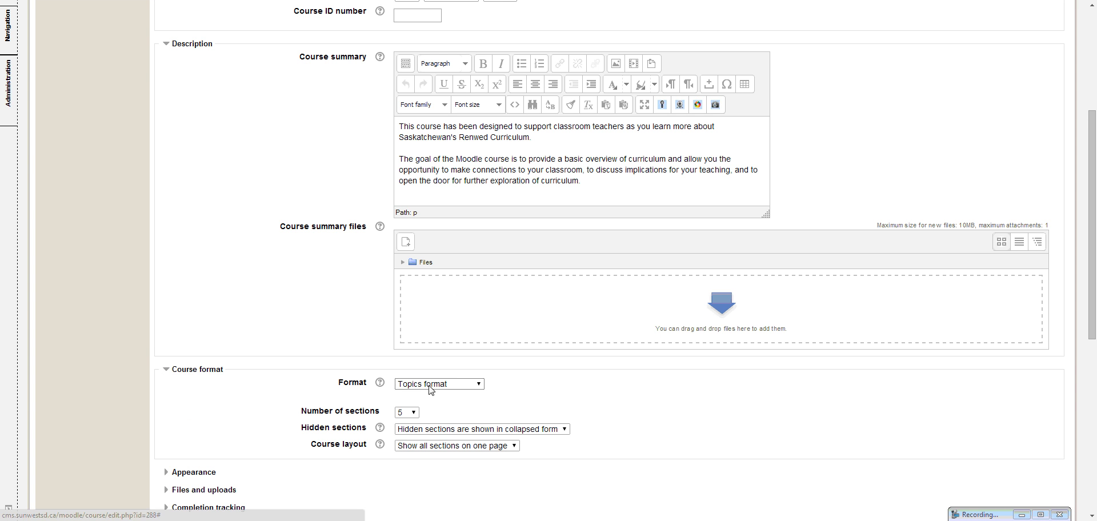
{"action": "left_click", "coordinate": [478, 384]}
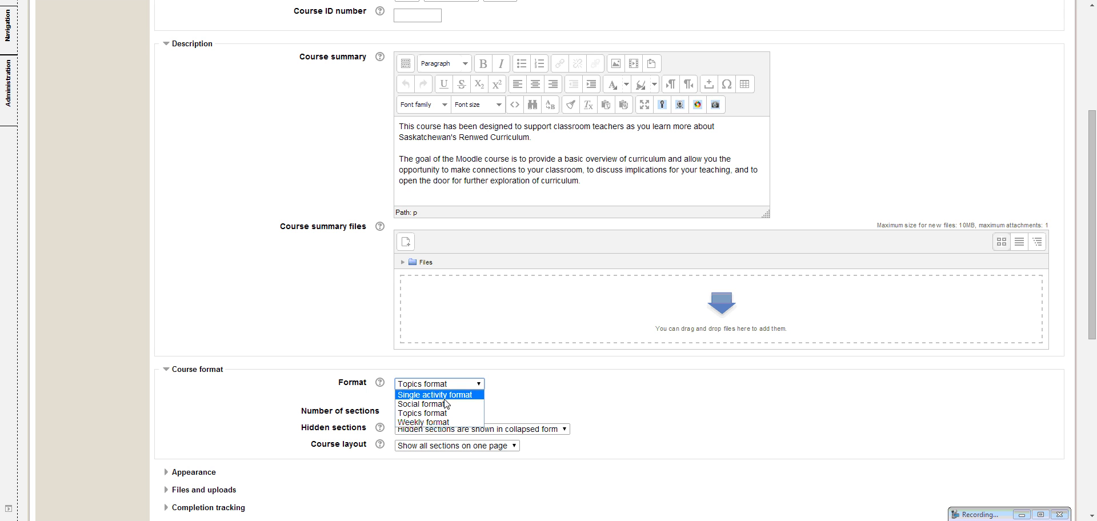
{"action": "left_click", "coordinate": [420, 414]}
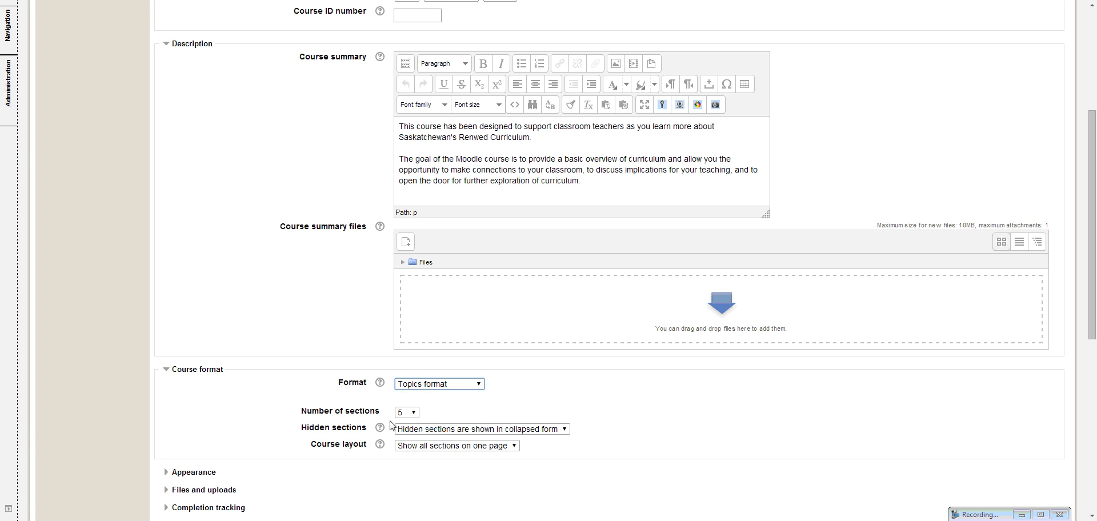
{"action": "left_click", "coordinate": [412, 412]}
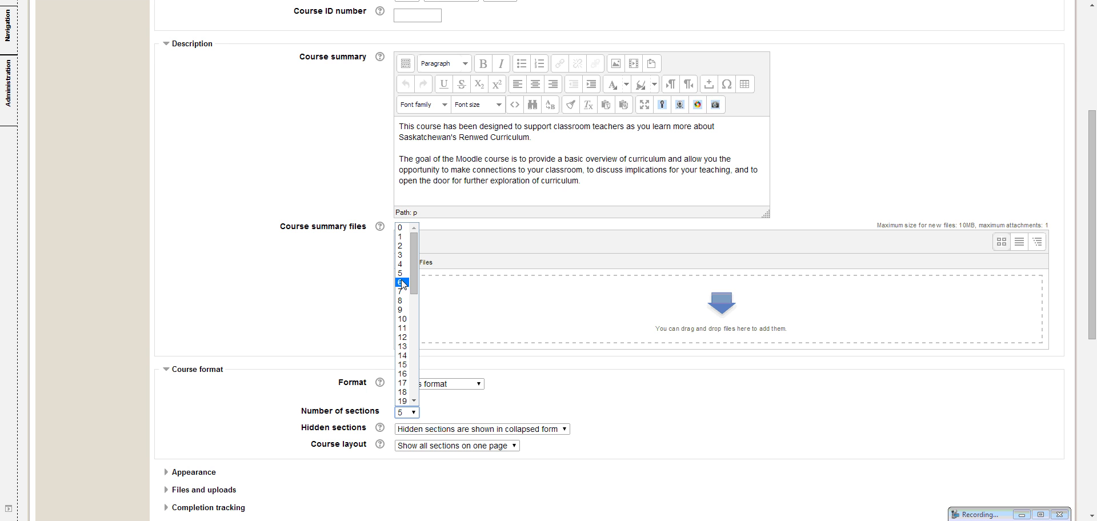
{"action": "left_click", "coordinate": [467, 411]}
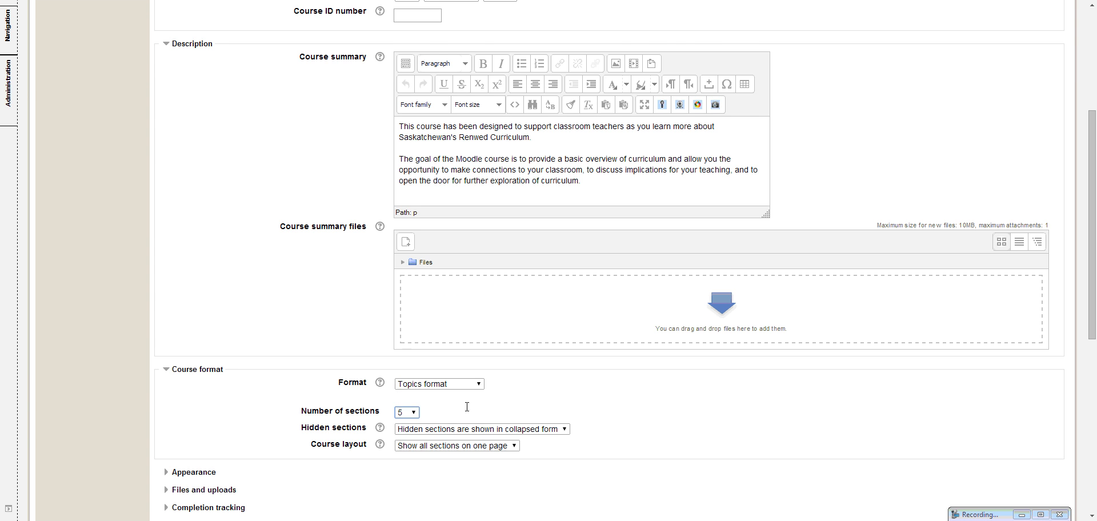
Set the course layout to Show all sections on one page and show hidden sections in collapsed form
{"action": "scroll", "coordinate": [467, 411], "scroll_direction": "down", "scroll_amount": 1}
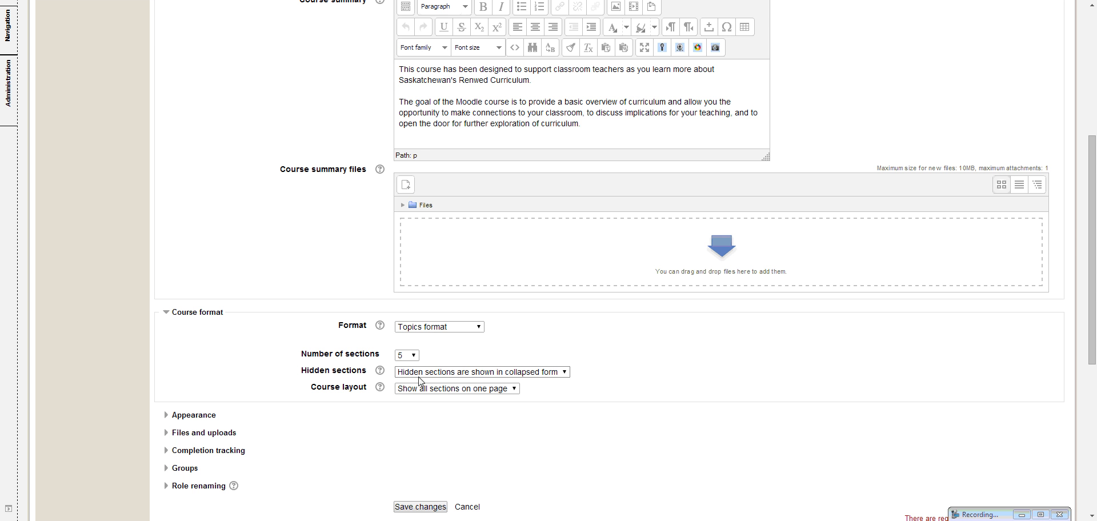
{"action": "left_click", "coordinate": [516, 389]}
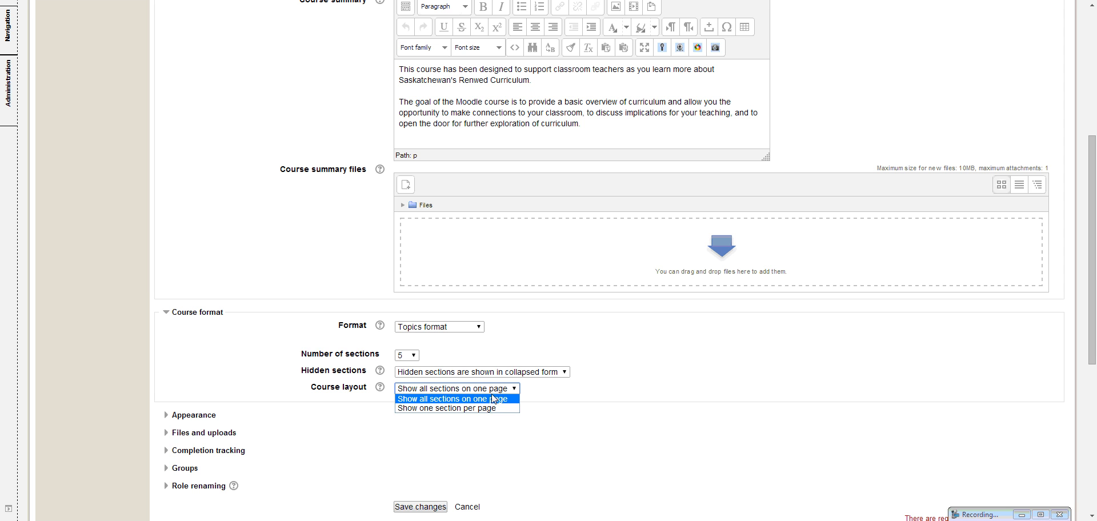
{"action": "left_click", "coordinate": [494, 399]}
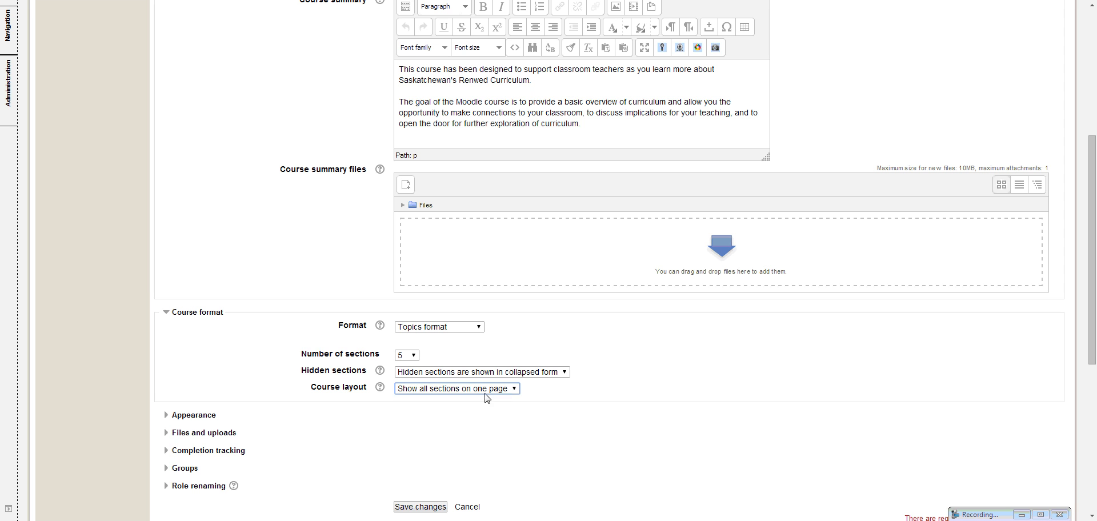
{"action": "left_click", "coordinate": [565, 372]}
{"action": "left_click", "coordinate": [549, 384]}
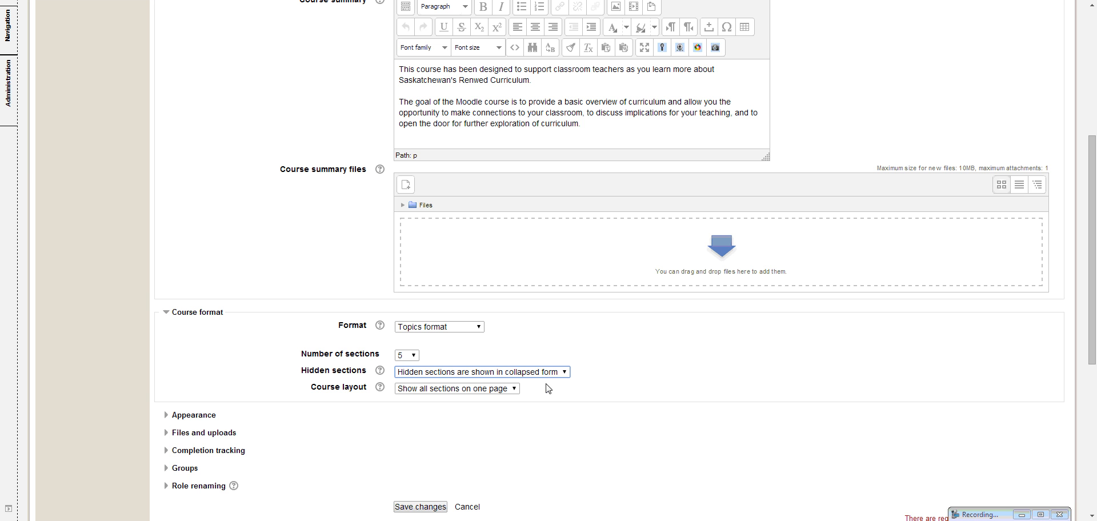
Expand the appearance settings, review the available themes and select Do not force for the theme
{"action": "left_click", "coordinate": [171, 415]}
{"action": "scroll", "coordinate": [489, 453], "scroll_direction": "down", "scroll_amount": 1}
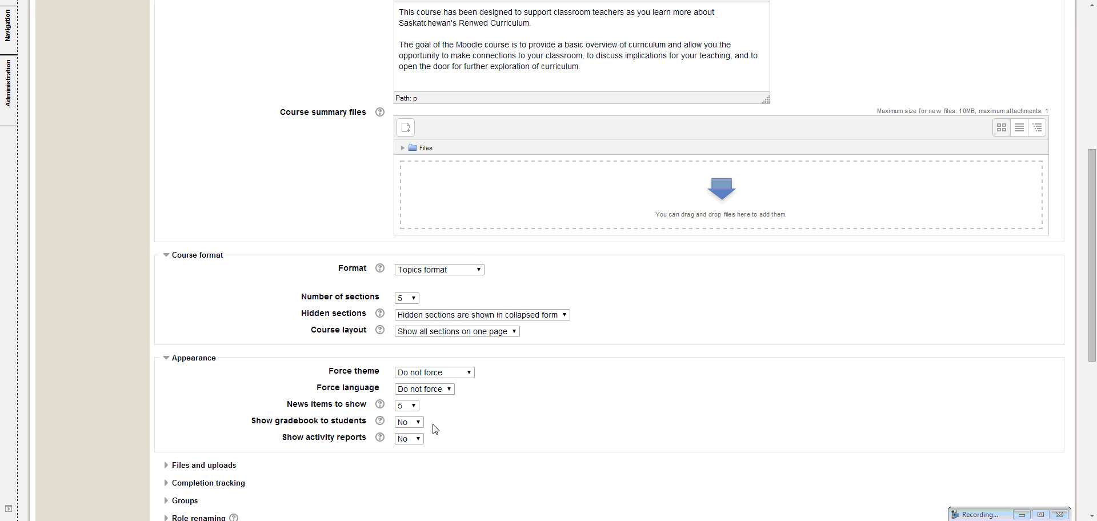
{"action": "left_click", "coordinate": [469, 374]}
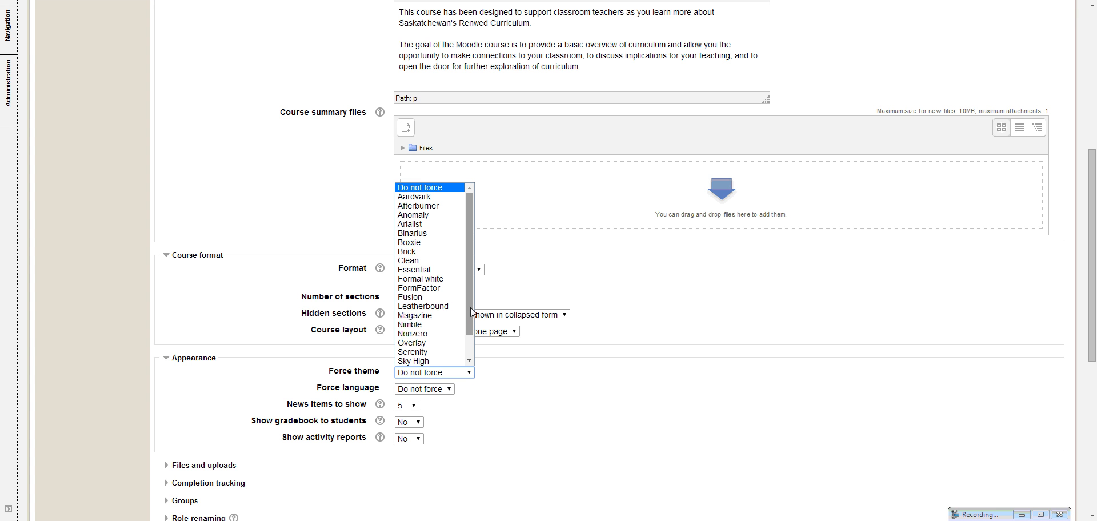
{"action": "mouse_move", "coordinate": [471, 307]}
{"action": "left_mouse_down"}
{"action": "mouse_move", "coordinate": [469, 351]}
{"action": "mouse_move", "coordinate": [471, 311]}
{"action": "left_mouse_up"}
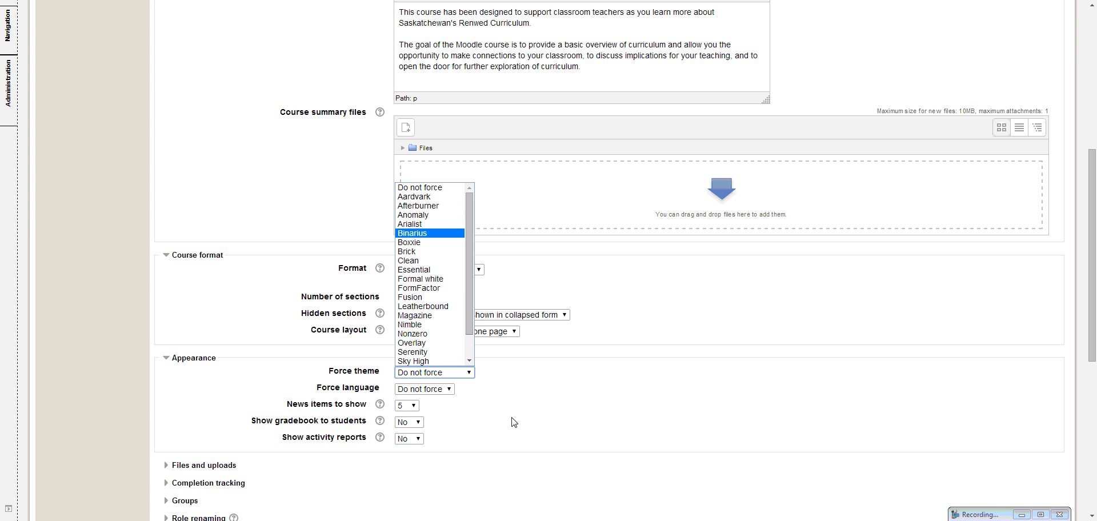
{"action": "left_click", "coordinate": [418, 189]}
Expand the files and uploads settings, review the maximum upload sizes and select 10MB
{"action": "scroll", "coordinate": [462, 460], "scroll_direction": "down", "scroll_amount": 1}
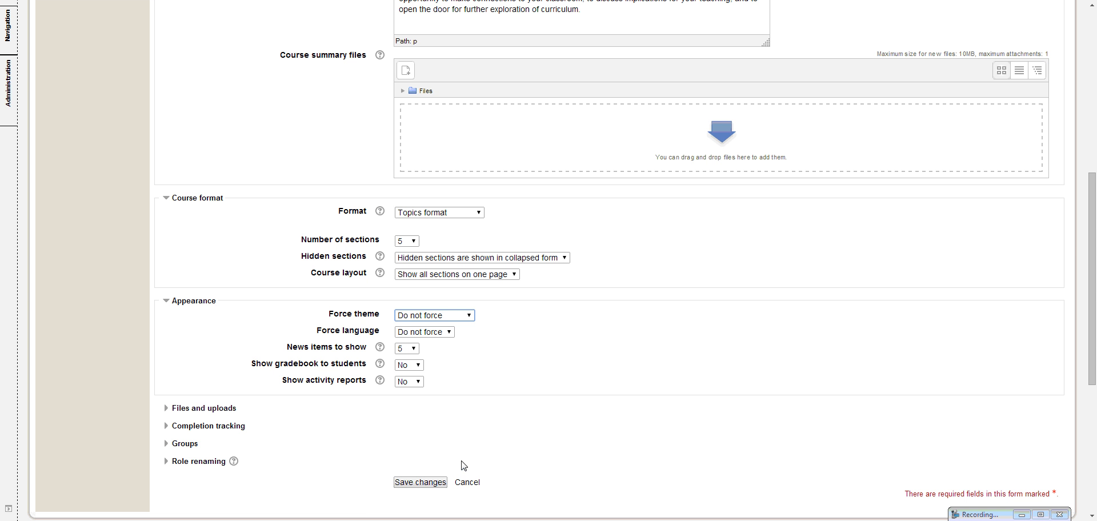
{"action": "left_click", "coordinate": [175, 413]}
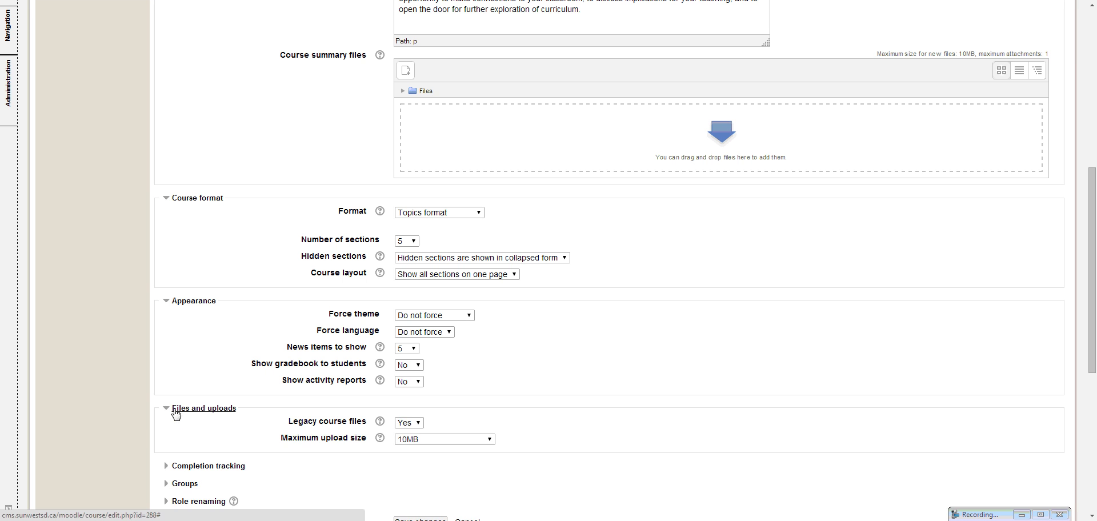
{"action": "left_click", "coordinate": [489, 443]}
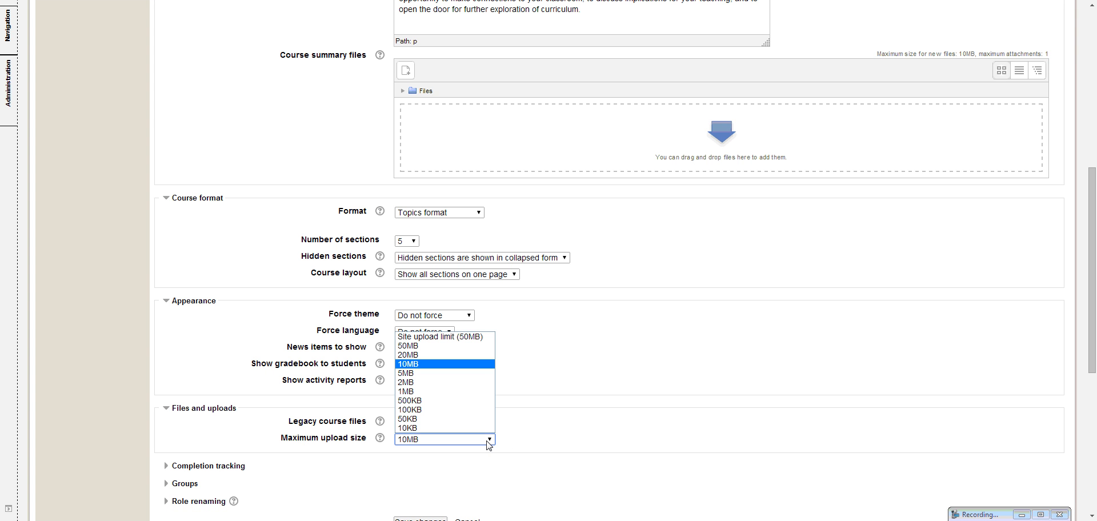
{"action": "left_click", "coordinate": [463, 364]}
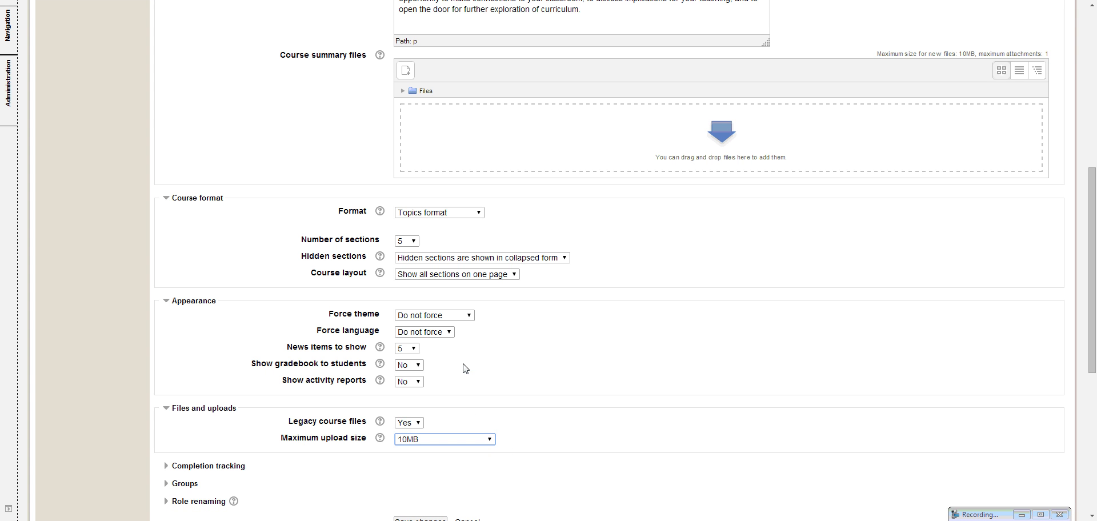
{"action": "left_click", "coordinate": [490, 438]}
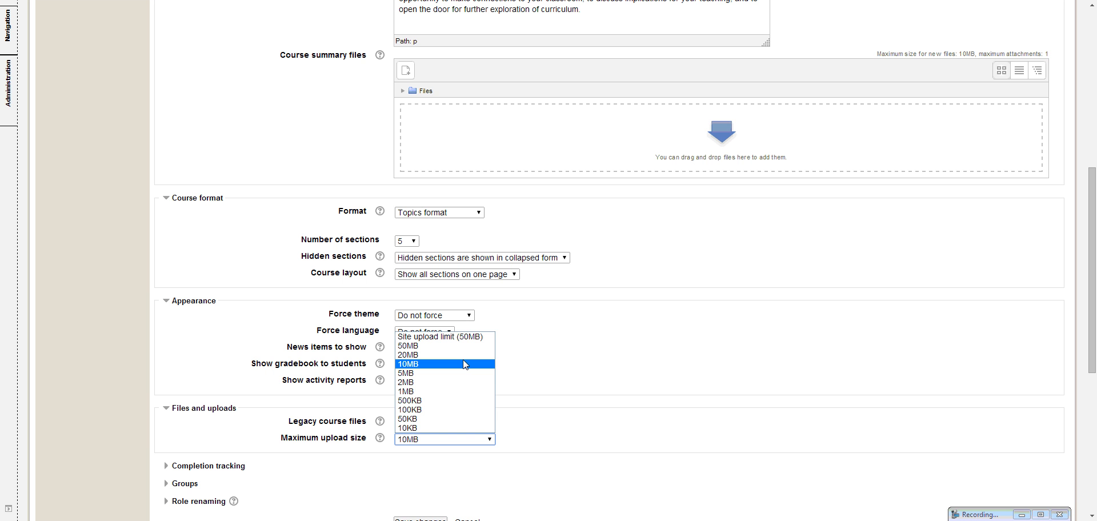
{"action": "left_click", "coordinate": [464, 363]}
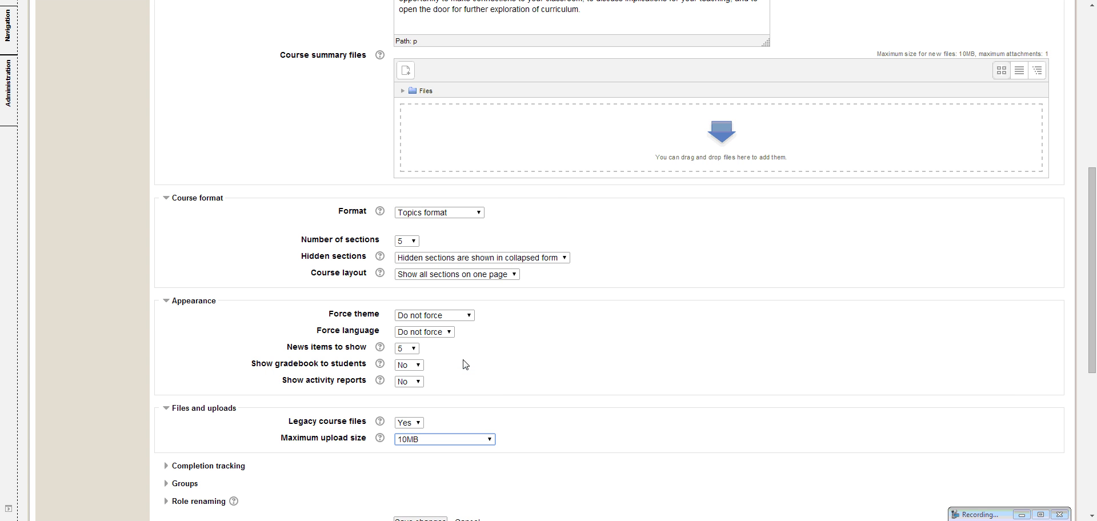
Expand the completion tracking settings and review the choice for enabling completion tracking
{"action": "scroll", "coordinate": [500, 467], "scroll_direction": "down", "scroll_amount": 1}
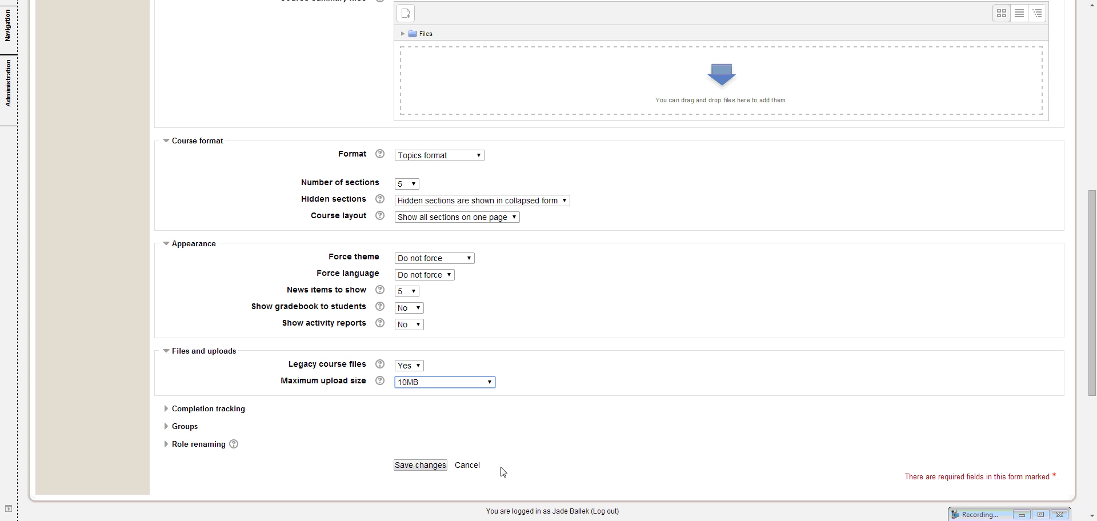
{"action": "left_click", "coordinate": [186, 410]}
{"action": "left_click", "coordinate": [187, 413]}
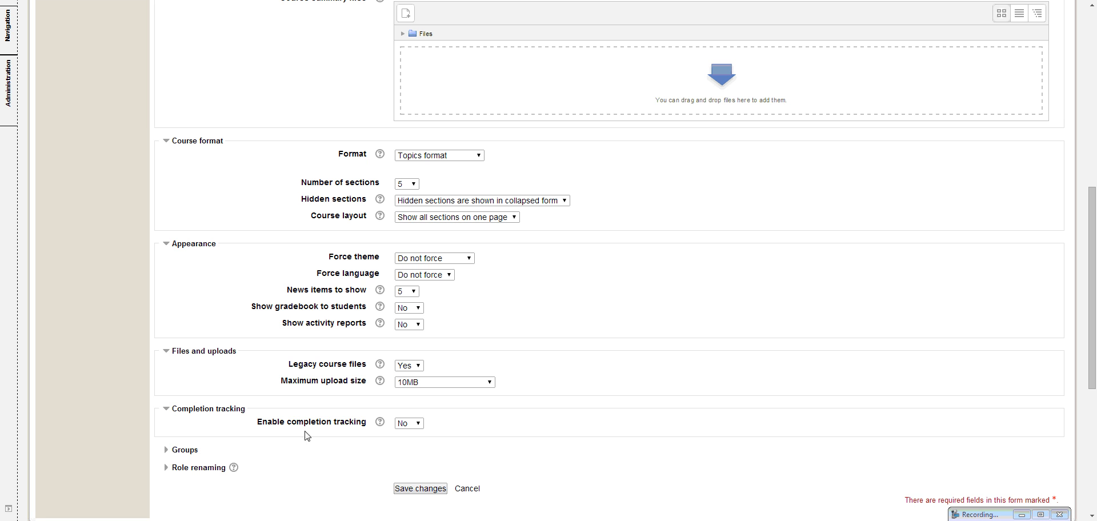
{"action": "left_click", "coordinate": [407, 428]}
Expand the groups settings and review the available group modes
{"action": "scroll", "coordinate": [403, 434], "scroll_direction": "down", "scroll_amount": 1}
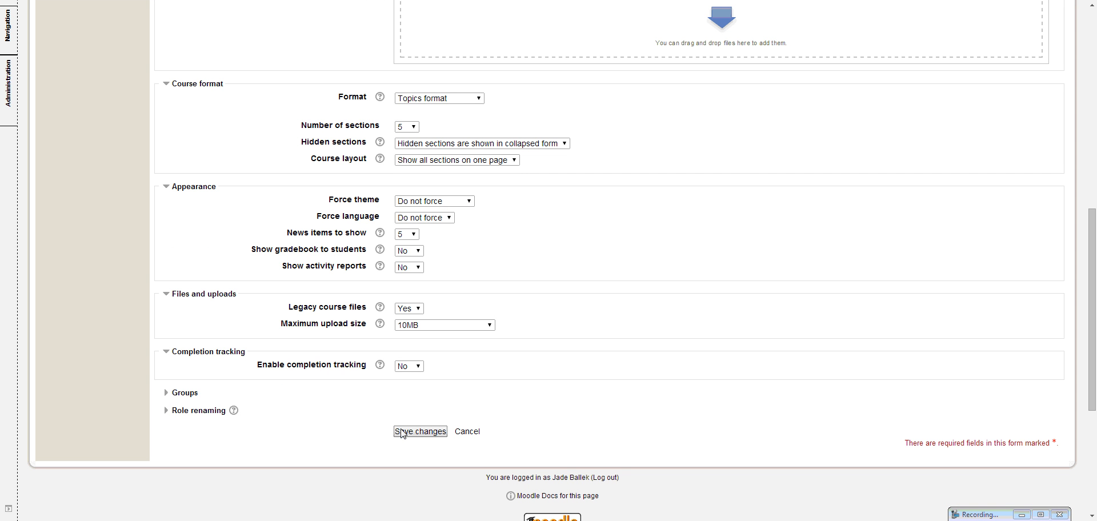
{"action": "left_click", "coordinate": [184, 395]}
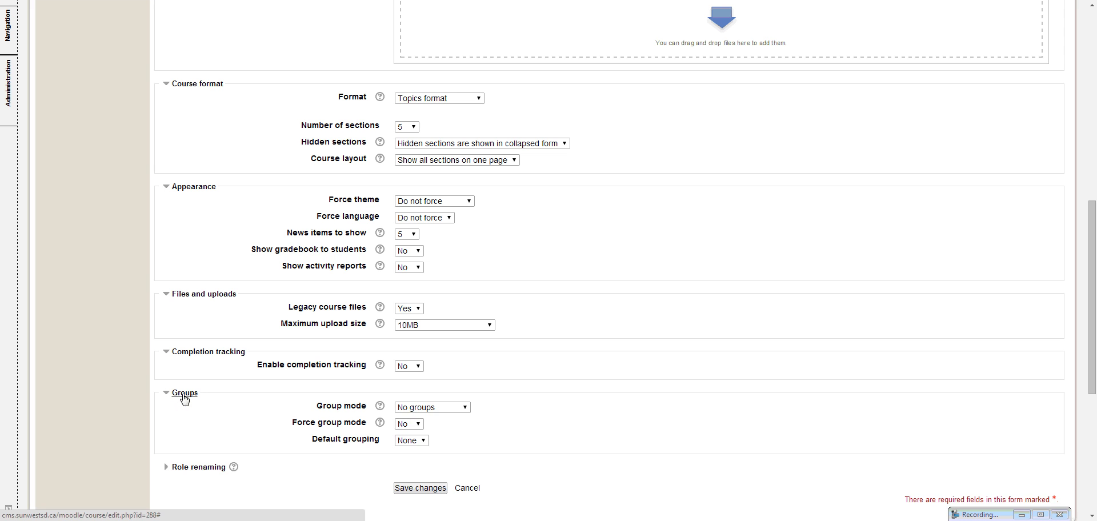
{"action": "left_click", "coordinate": [465, 408]}
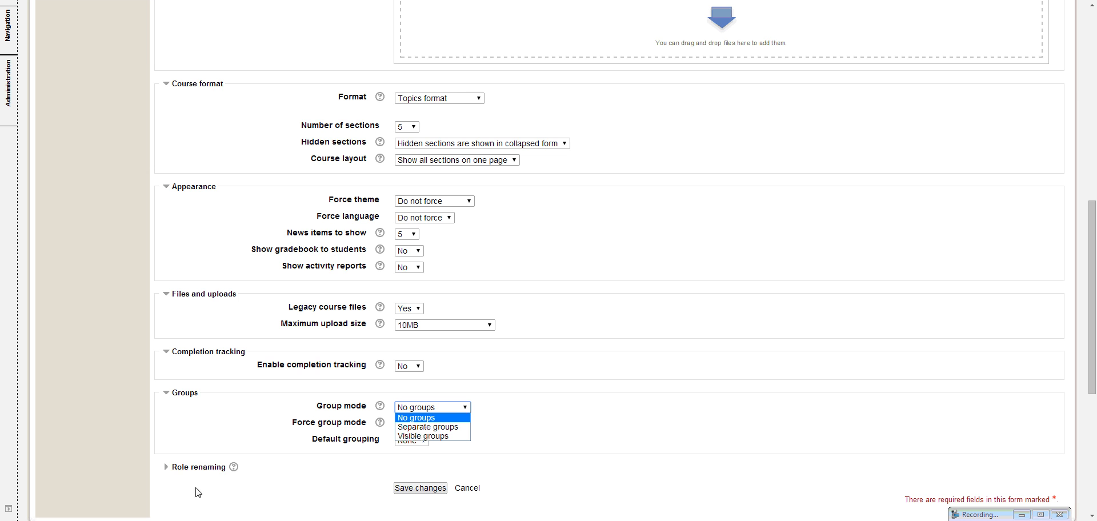
Expand the role renaming settings and review the fields for custom role names
{"action": "left_click", "coordinate": [176, 471]}
{"action": "left_click", "coordinate": [176, 470]}
{"action": "scroll", "coordinate": [497, 465], "scroll_direction": "down", "scroll_amount": 5}
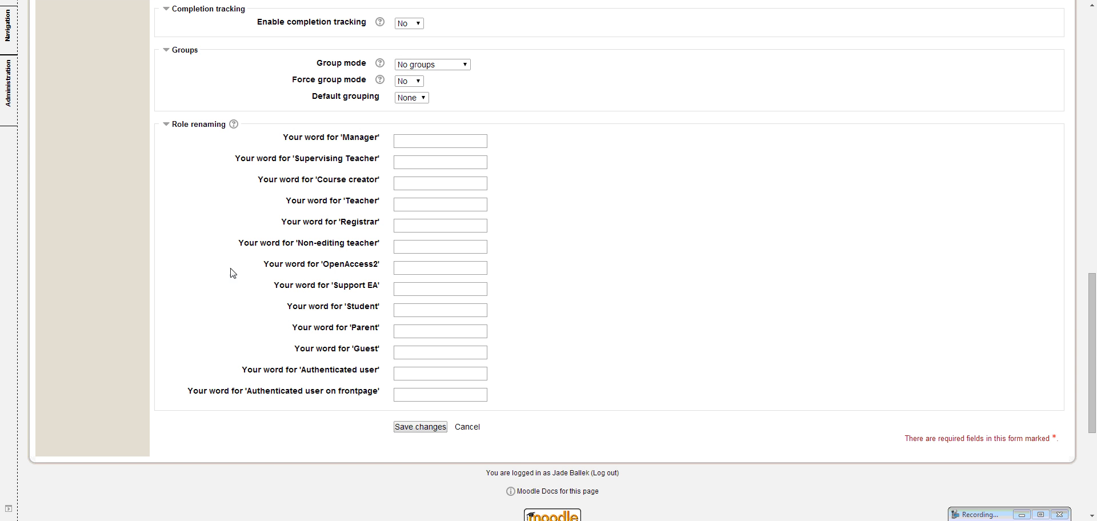
{"action": "scroll", "coordinate": [334, 417], "scroll_direction": "up", "scroll_amount": 4}
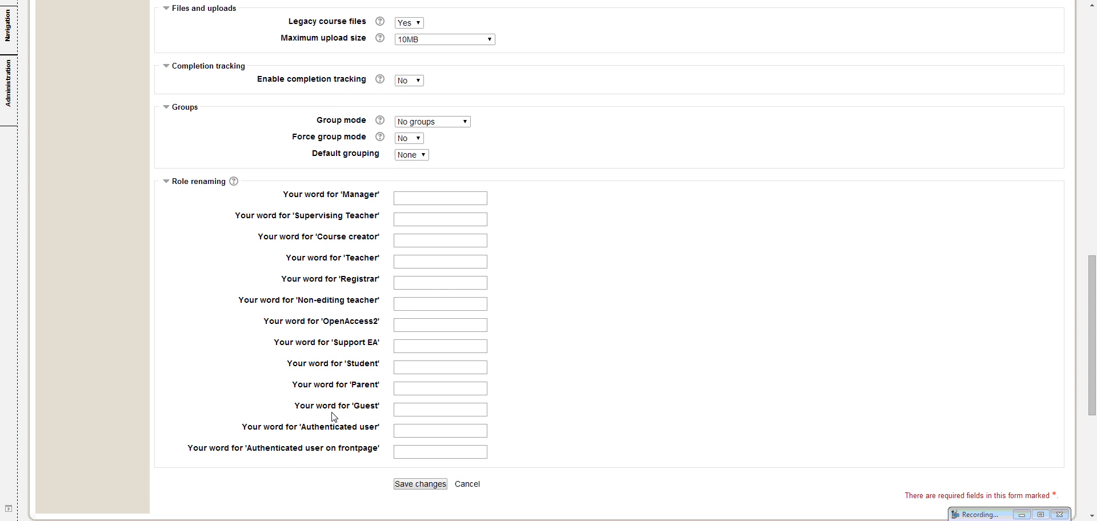
{"action": "scroll", "coordinate": [334, 417], "scroll_direction": "down", "scroll_amount": 3}
{"action": "scroll", "coordinate": [305, 445], "scroll_direction": "up", "scroll_amount": 5}
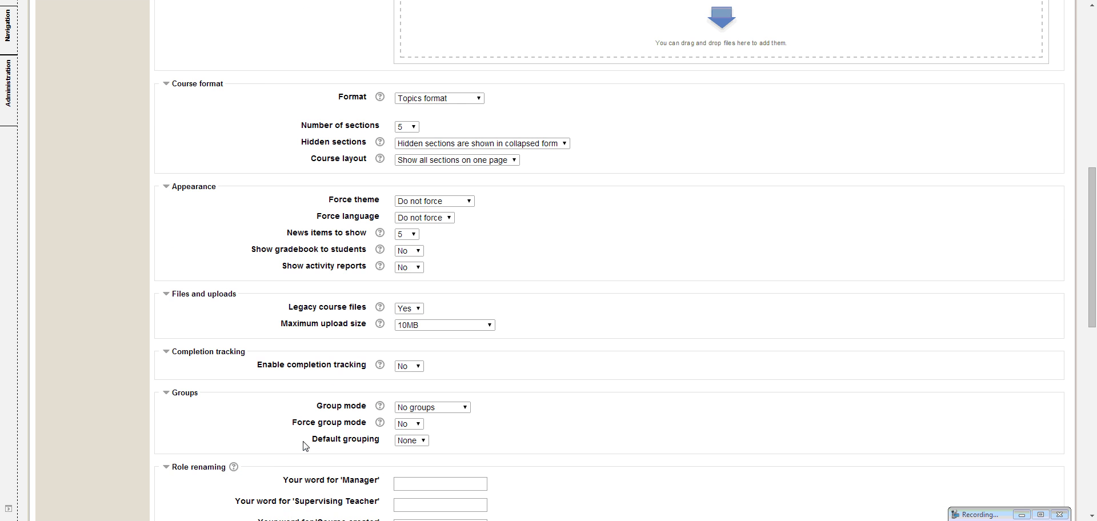
{"action": "scroll", "coordinate": [304, 445], "scroll_direction": "down", "scroll_amount": 5}
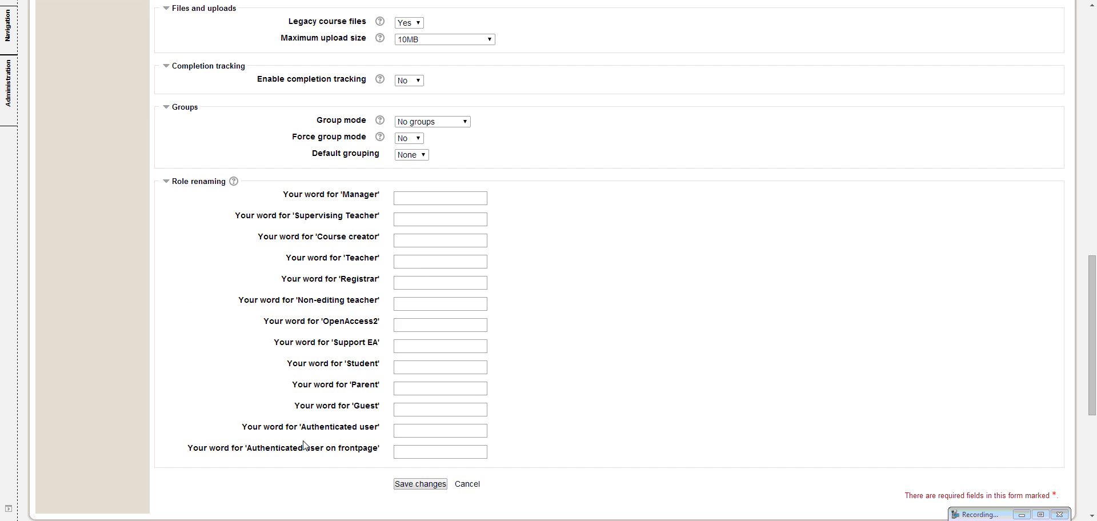
Look back over the expanded course settings, then cancel editing and return to the course page
{"action": "scroll", "coordinate": [304, 445], "scroll_direction": "up", "scroll_amount": 10}
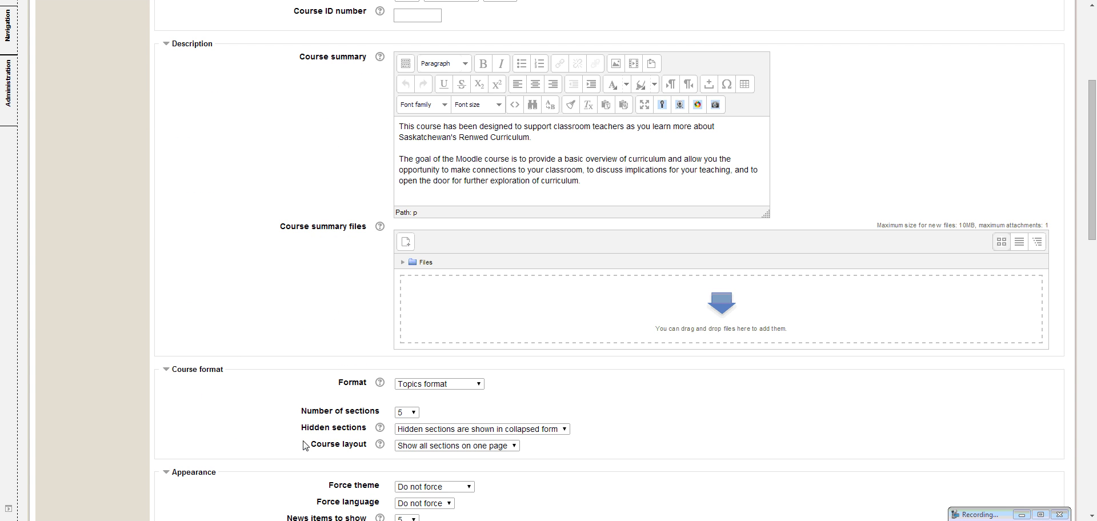
{"action": "scroll", "coordinate": [480, 215], "scroll_direction": "up", "scroll_amount": 4}
{"action": "scroll", "coordinate": [422, 405], "scroll_direction": "down", "scroll_amount": 10}
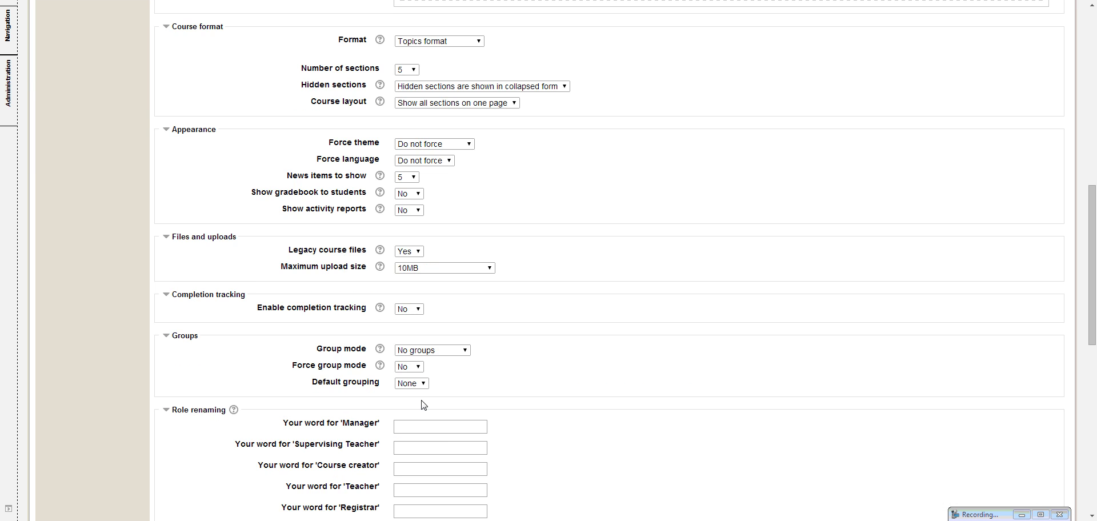
{"action": "scroll", "coordinate": [423, 404], "scroll_direction": "down", "scroll_amount": 6}
{"action": "left_click", "coordinate": [419, 372]}
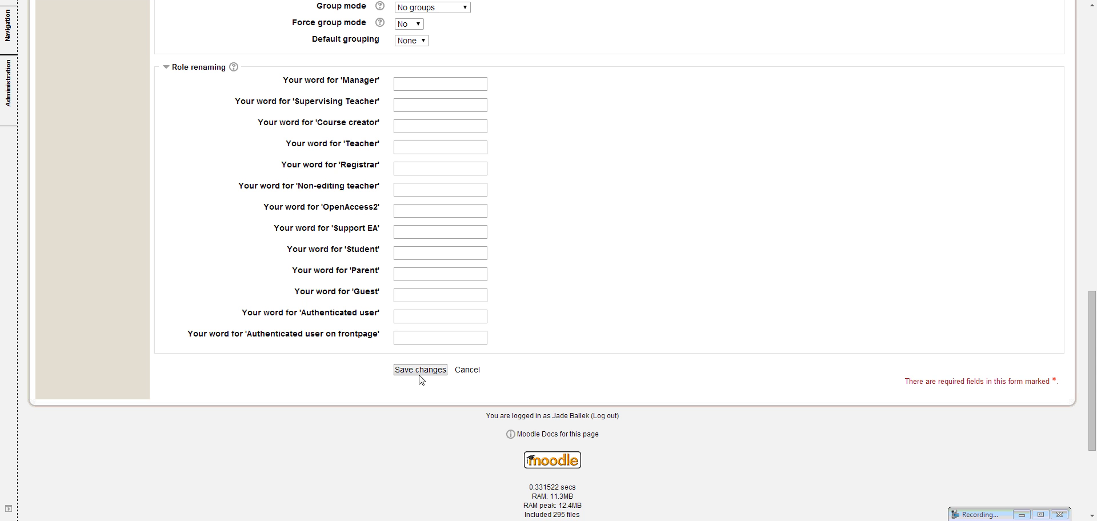
{"action": "left_click", "coordinate": [469, 371]}
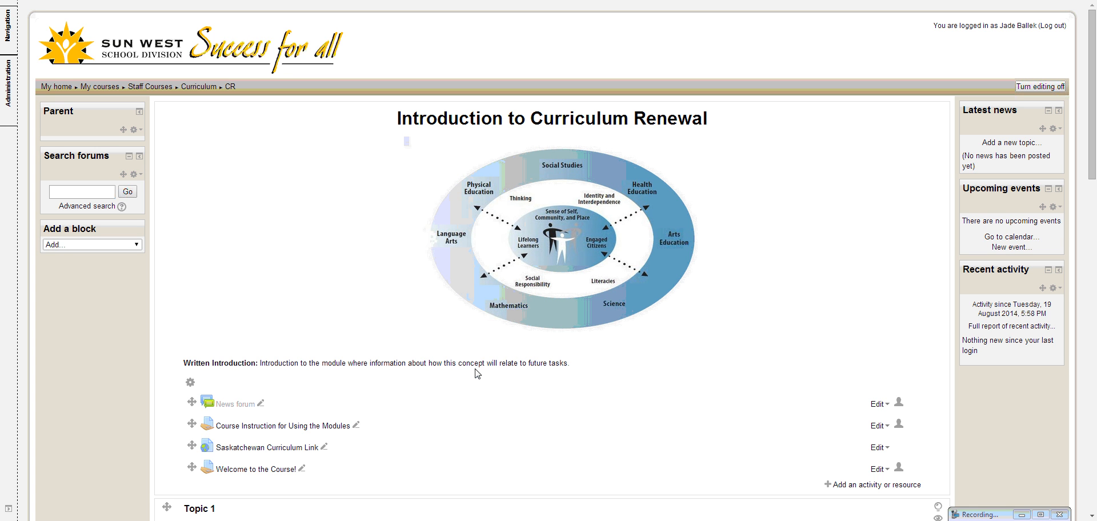
Reopen the course settings for editing and expand the course format and appearance settings to review their options
{"action": "left_click", "coordinate": [7, 101]}
{"action": "left_click", "coordinate": [55, 113]}
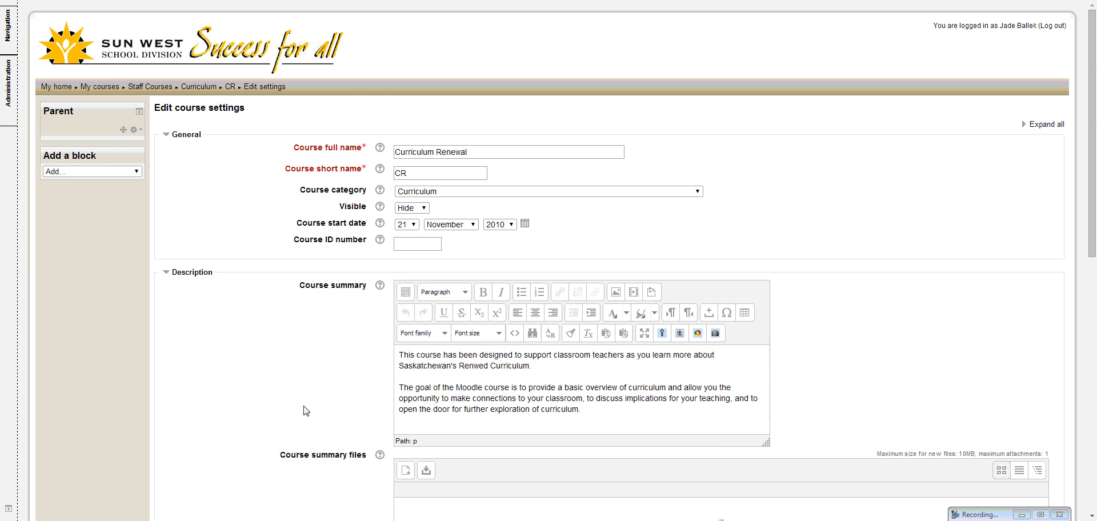
{"action": "scroll", "coordinate": [305, 410], "scroll_direction": "down", "scroll_amount": 4}
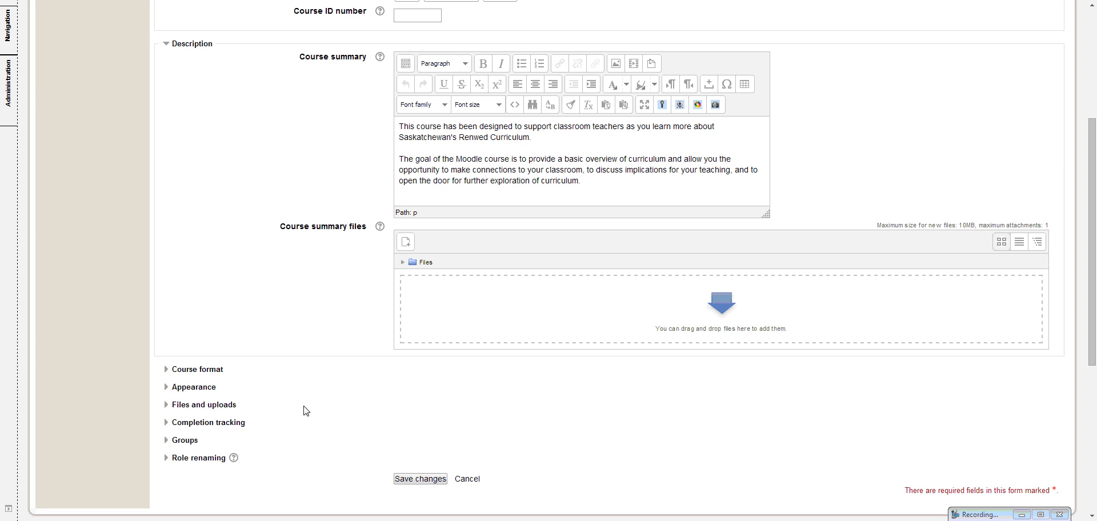
{"action": "left_click", "coordinate": [166, 371]}
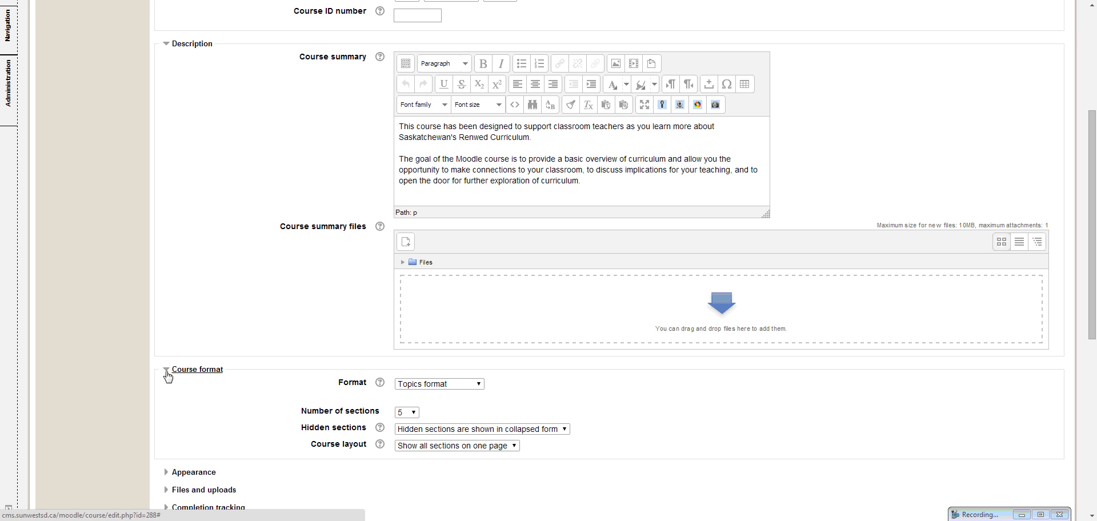
{"action": "left_click", "coordinate": [165, 471]}
{"action": "scroll", "coordinate": [266, 435], "scroll_direction": "down", "scroll_amount": 2}
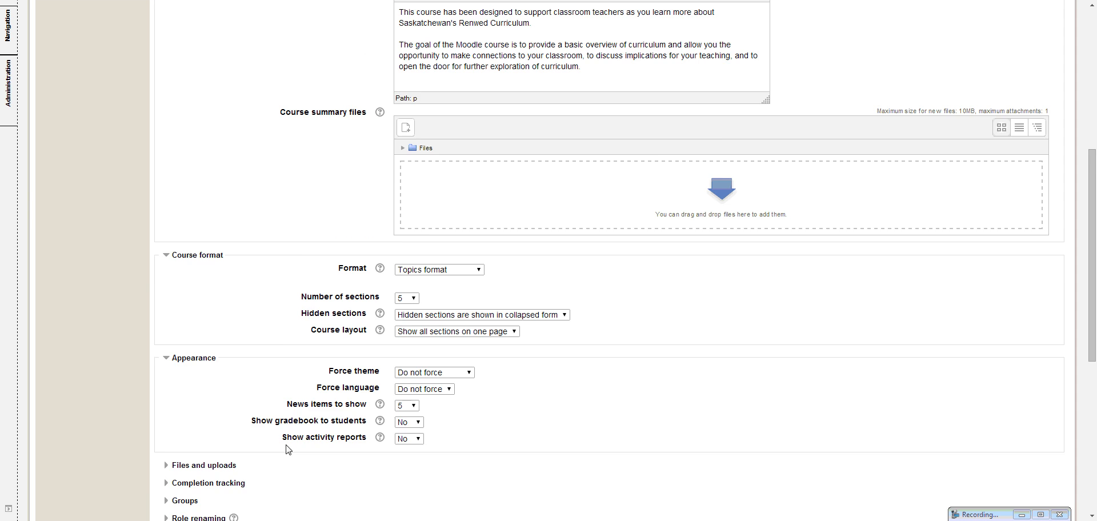
{"action": "scroll", "coordinate": [287, 449], "scroll_direction": "down", "scroll_amount": 2}
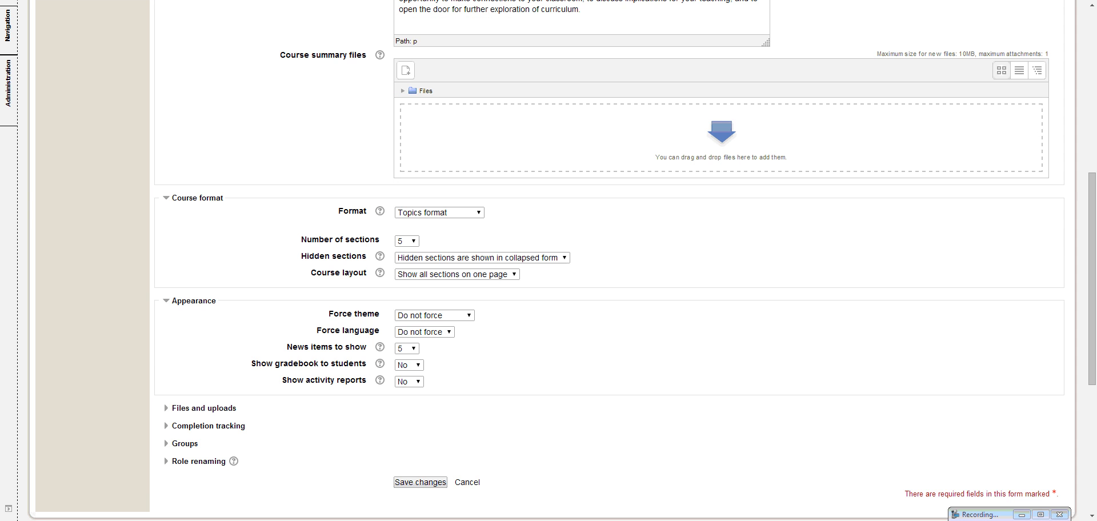
{"action": "double_click", "coordinate": [993, 516]}
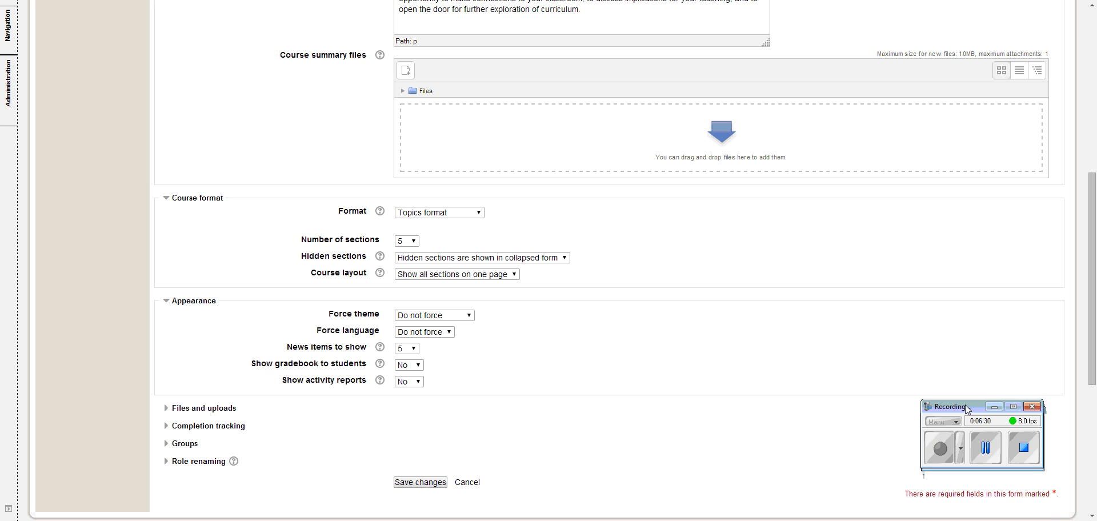